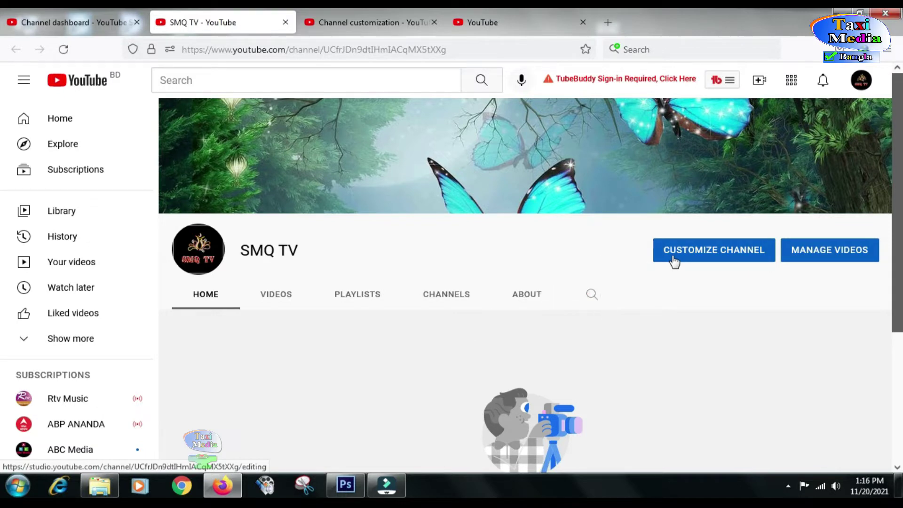
- Review the routes to channel customization through the account menu, the YouTube Studio dashboard and the SMQ TV channel page
{"action": "left_click", "coordinate": [540, 21]}
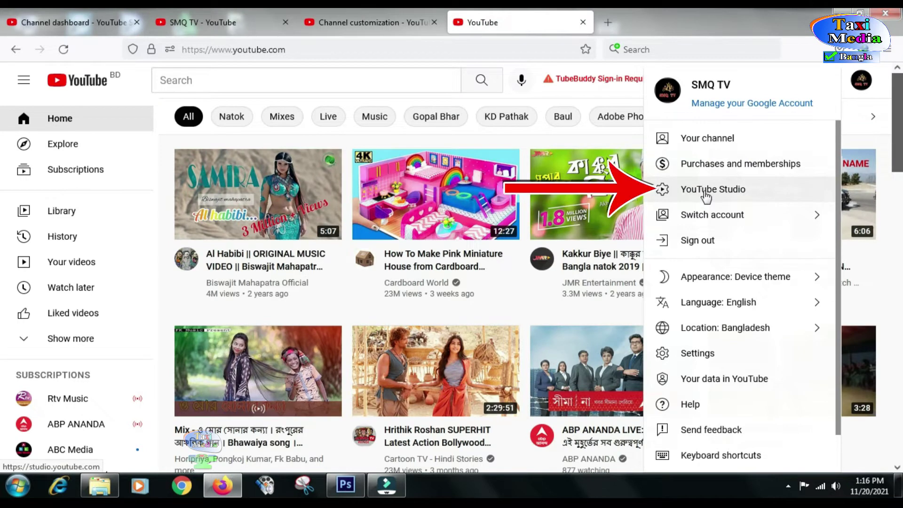
{"action": "left_click", "coordinate": [106, 16]}
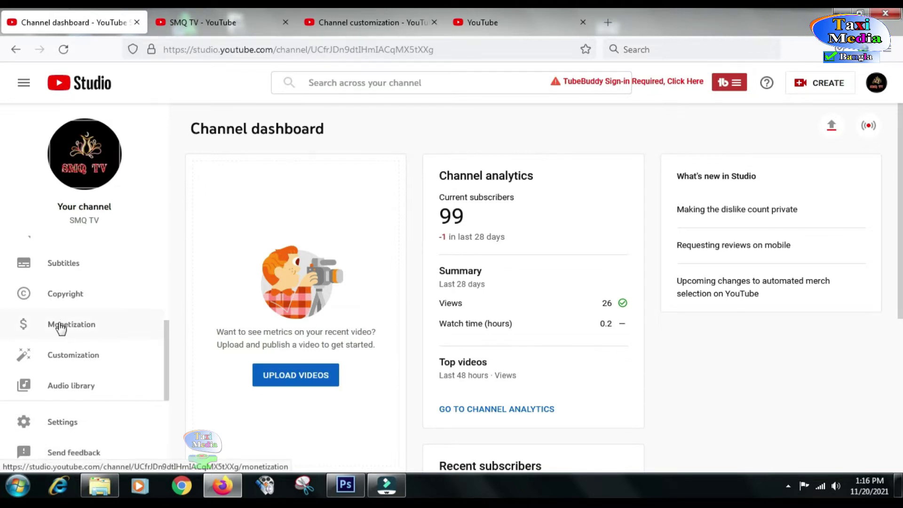
{"action": "scroll", "coordinate": [64, 320], "scroll_direction": "up", "scroll_amount": 3}
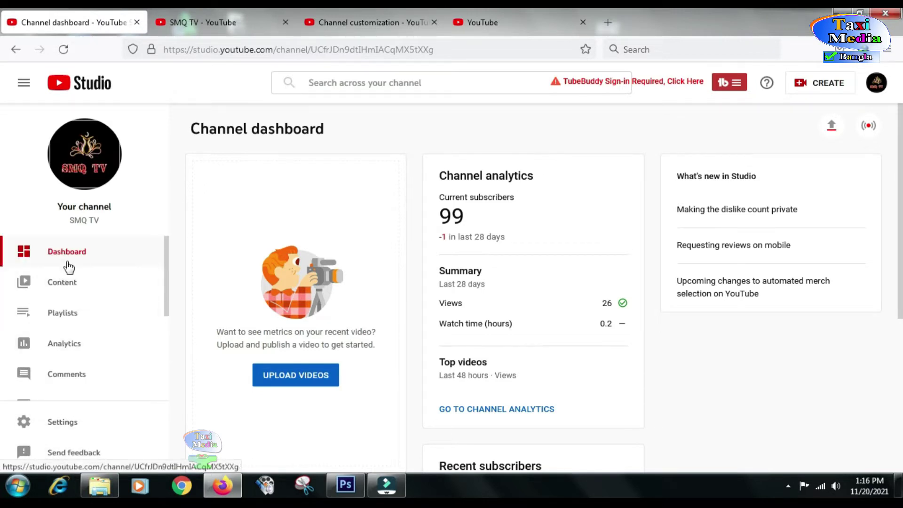
{"action": "scroll", "coordinate": [63, 310], "scroll_direction": "down", "scroll_amount": 2}
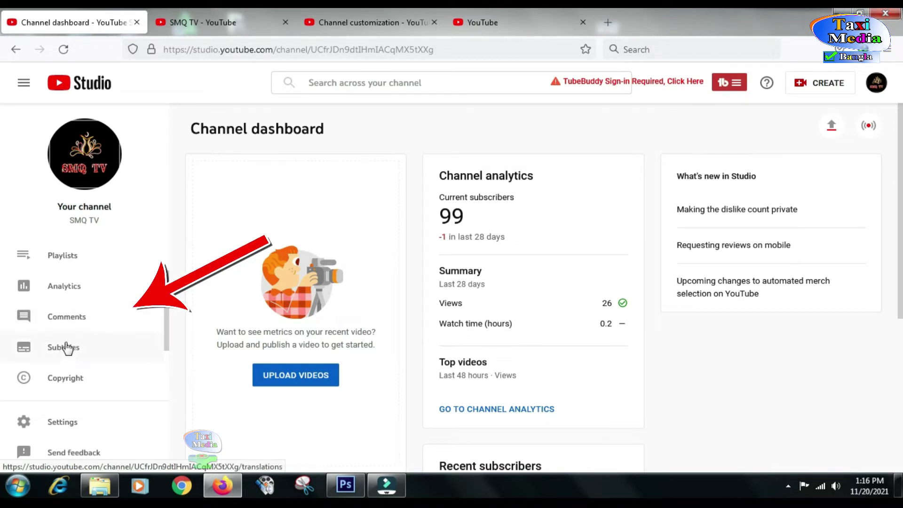
{"action": "scroll", "coordinate": [64, 350], "scroll_direction": "down", "scroll_amount": 2}
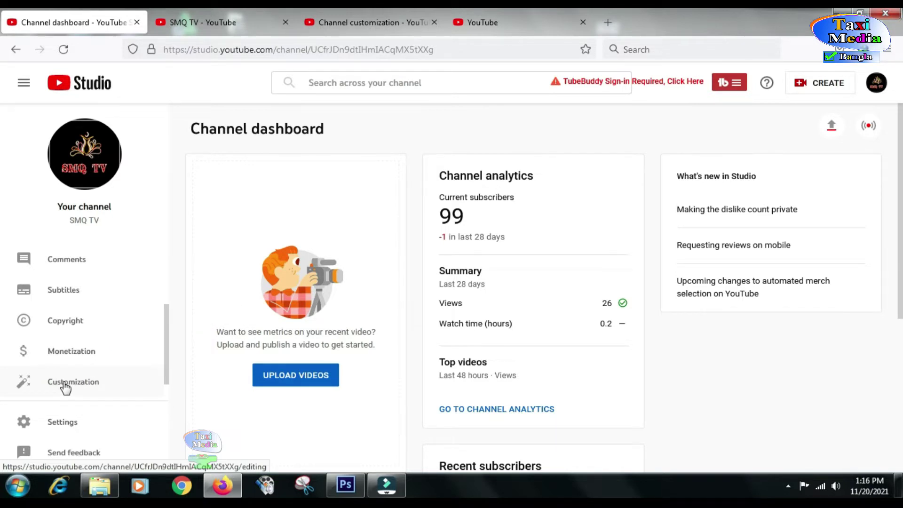
{"action": "left_click", "coordinate": [350, 14]}
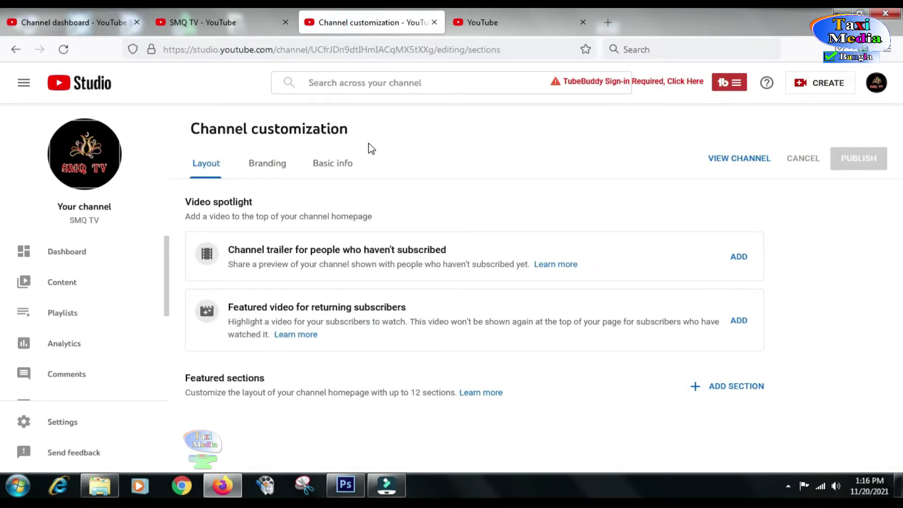
{"action": "left_click", "coordinate": [500, 8]}
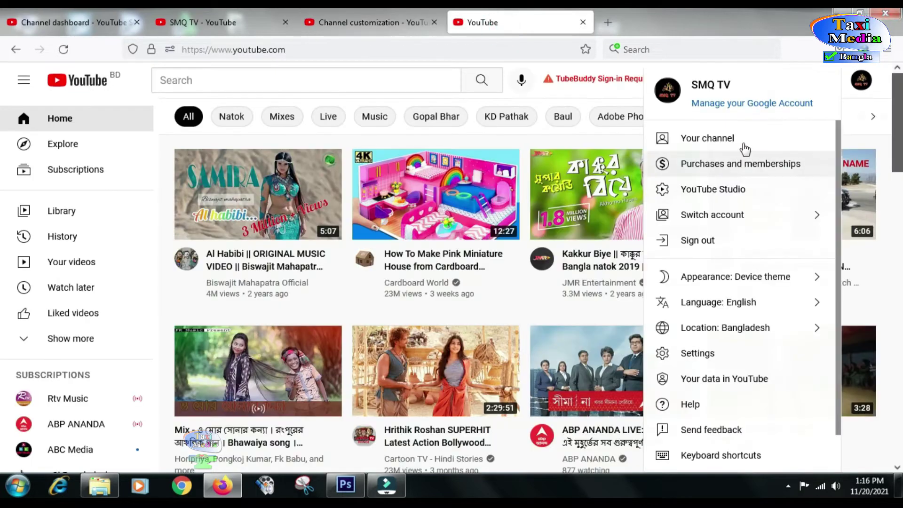
{"action": "left_click", "coordinate": [245, 23]}
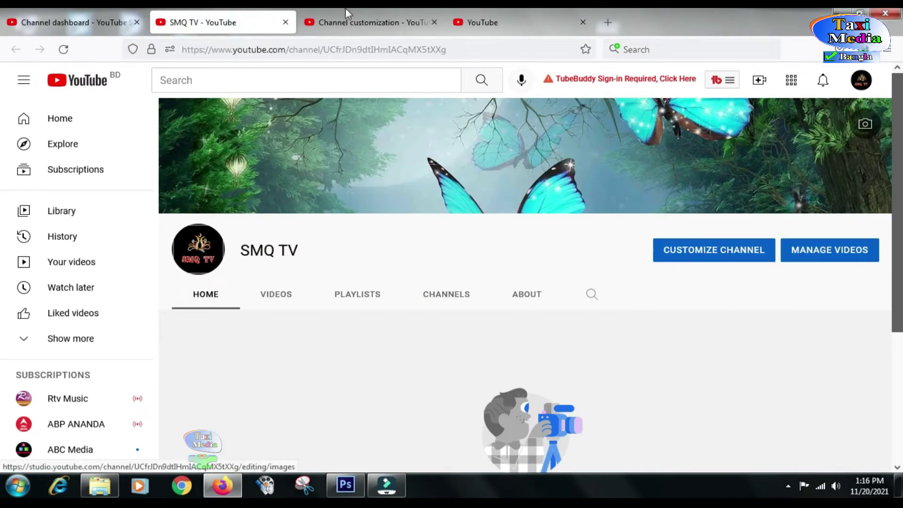
- Open channel customization and examine the branding options and the basic info, including description, channel URL and links
{"action": "left_click", "coordinate": [373, 9]}
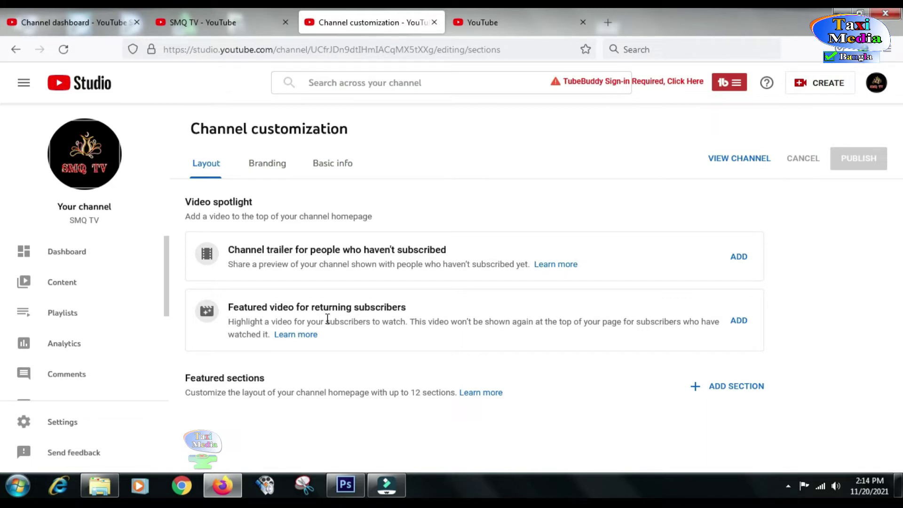
{"action": "left_click", "coordinate": [271, 169]}
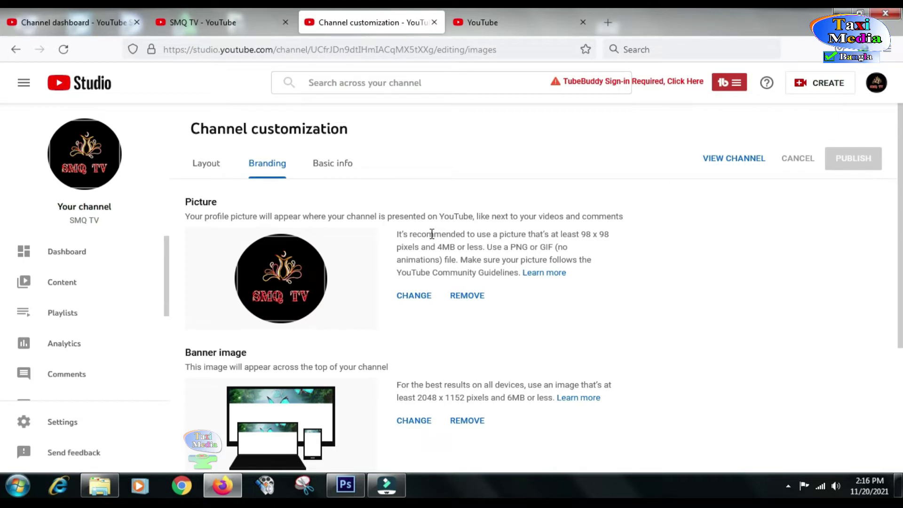
{"action": "scroll", "coordinate": [432, 233], "scroll_direction": "down", "scroll_amount": 3}
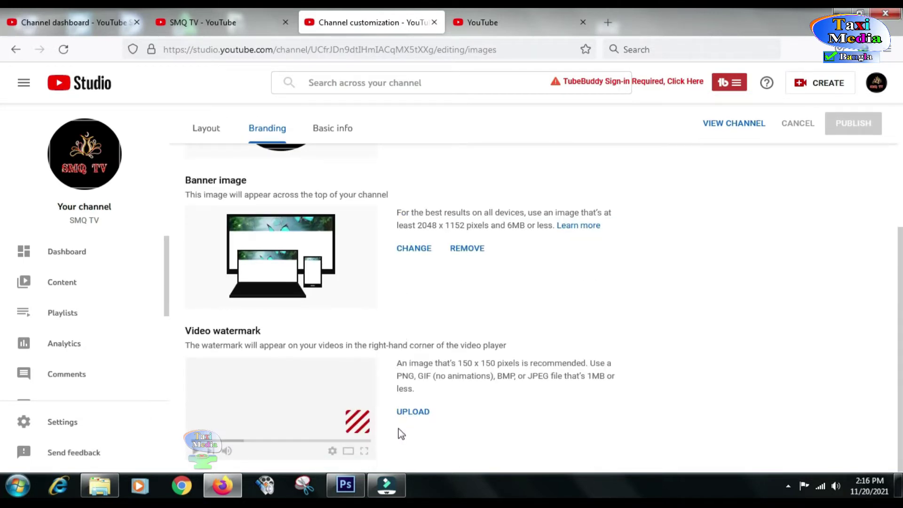
{"action": "scroll", "coordinate": [412, 394], "scroll_direction": "up", "scroll_amount": 4}
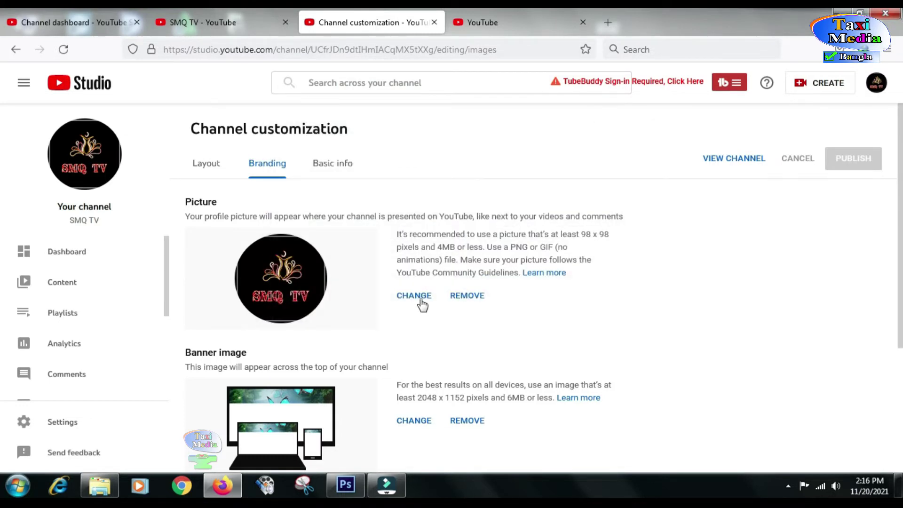
{"action": "scroll", "coordinate": [416, 416], "scroll_direction": "down", "scroll_amount": 2}
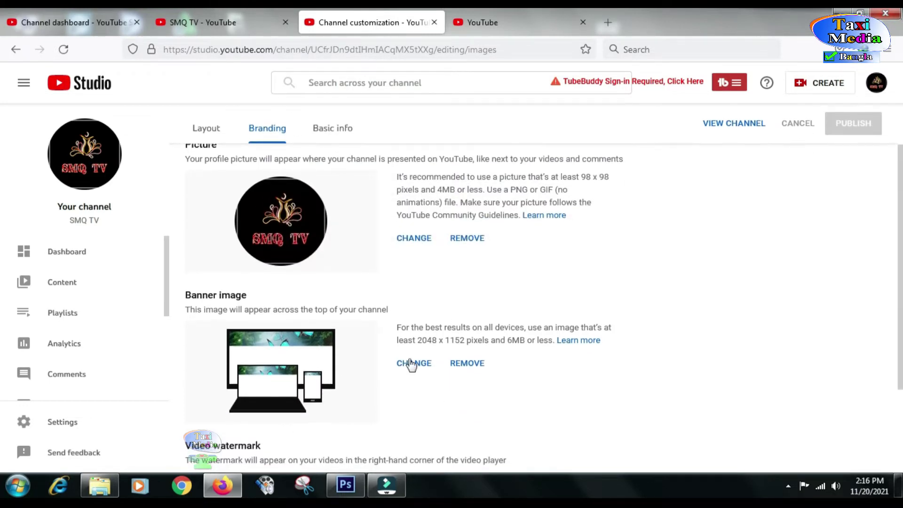
{"action": "scroll", "coordinate": [478, 394], "scroll_direction": "up", "scroll_amount": 2}
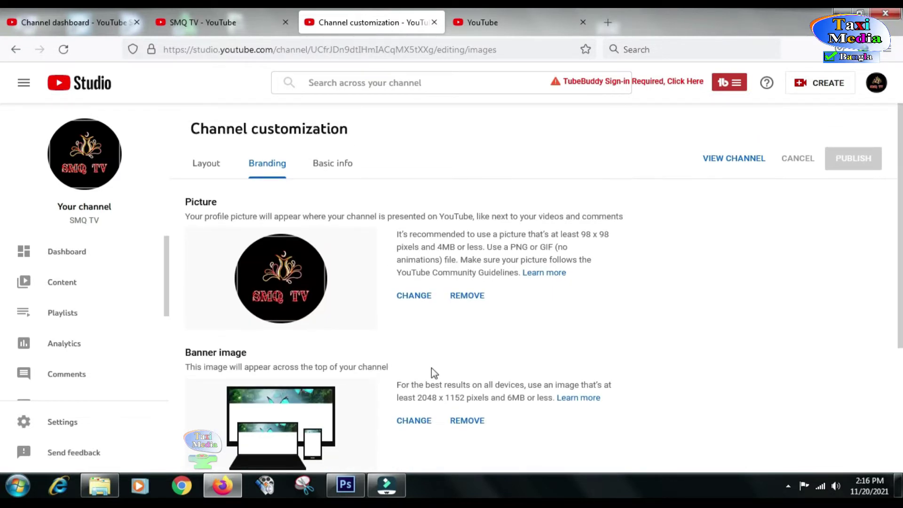
{"action": "left_click", "coordinate": [334, 165]}
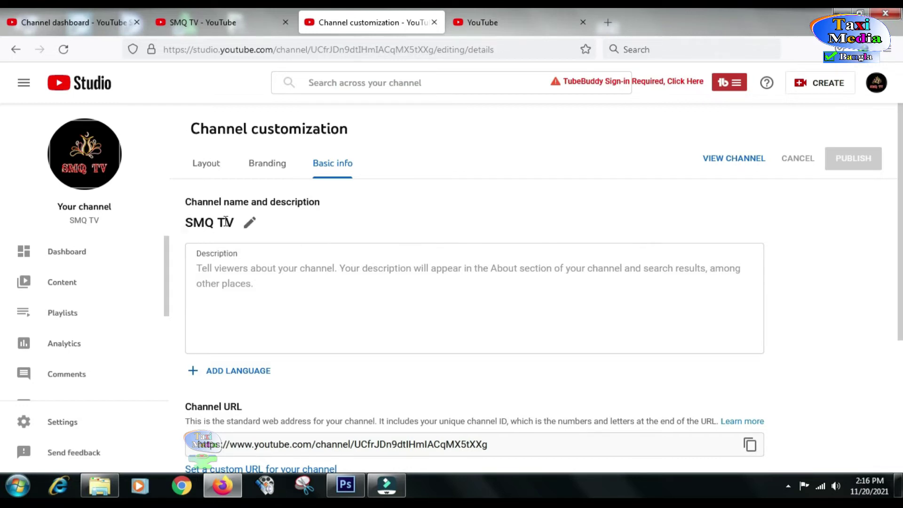
{"action": "left_click", "coordinate": [226, 268]}
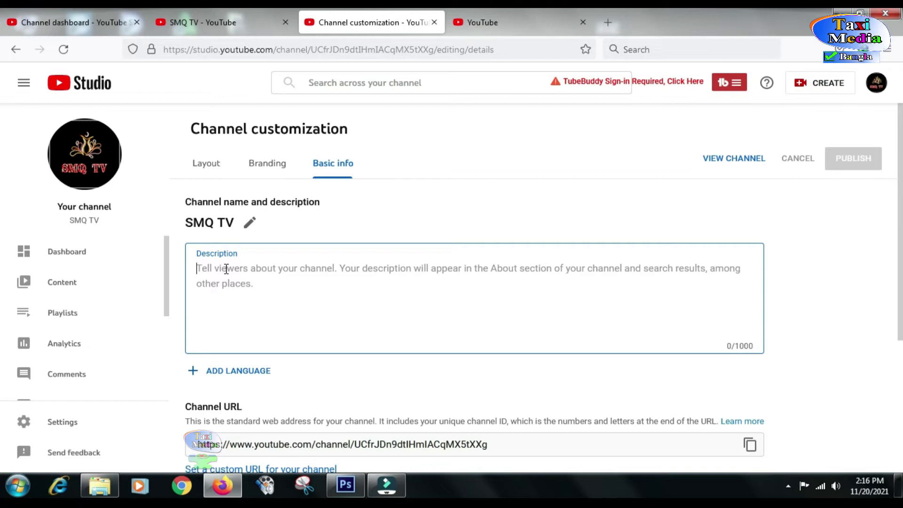
{"action": "scroll", "coordinate": [276, 298], "scroll_direction": "down", "scroll_amount": 3}
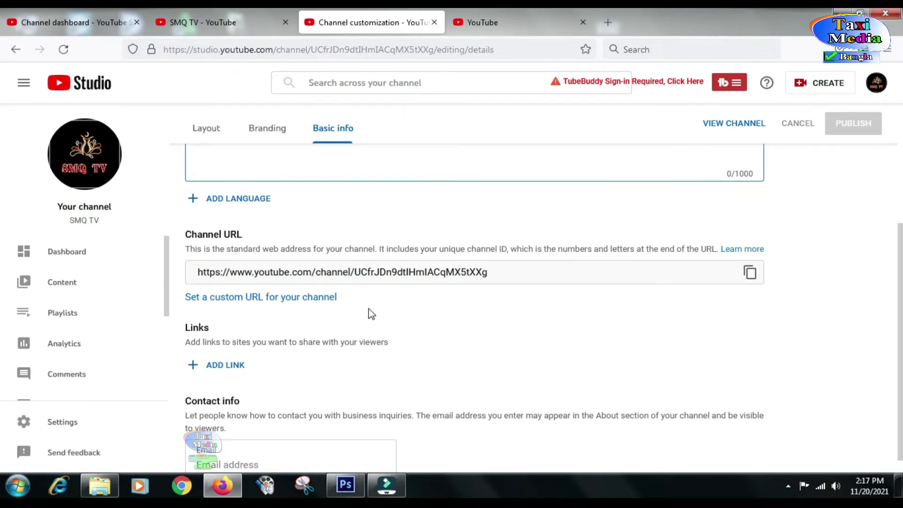
{"action": "scroll", "coordinate": [379, 308], "scroll_direction": "up", "scroll_amount": 4}
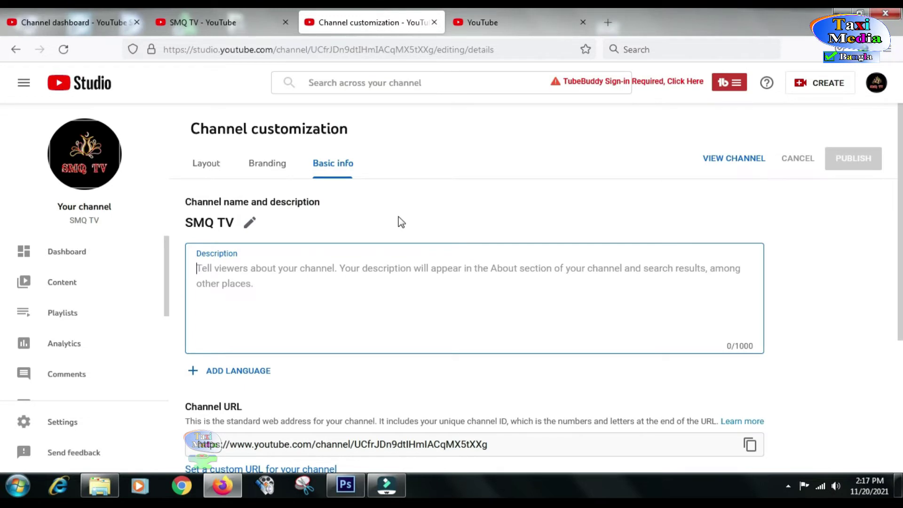
- Rename the channel to "পাবনা থেকে বলছি" in the basic info and publish the change
{"action": "left_click", "coordinate": [250, 225]}
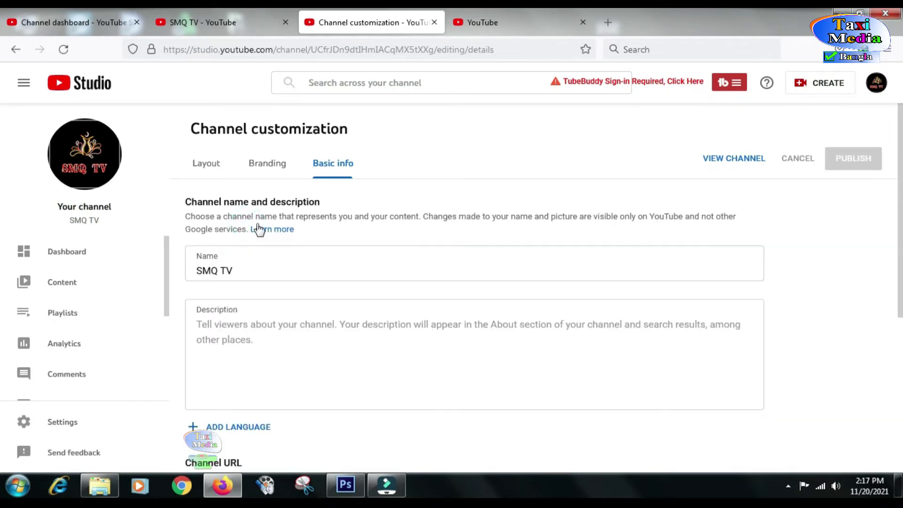
{"action": "left_click", "coordinate": [241, 272]}
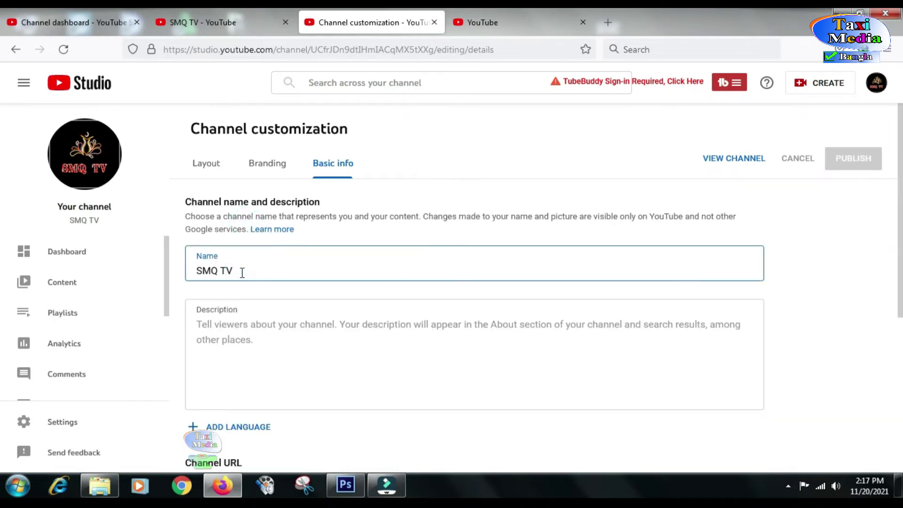
{"action": "key", "text": "BackSpace"}
{"action": "key", "text": "BackSpace"}
{"action": "key", "text": "BackSpace"}
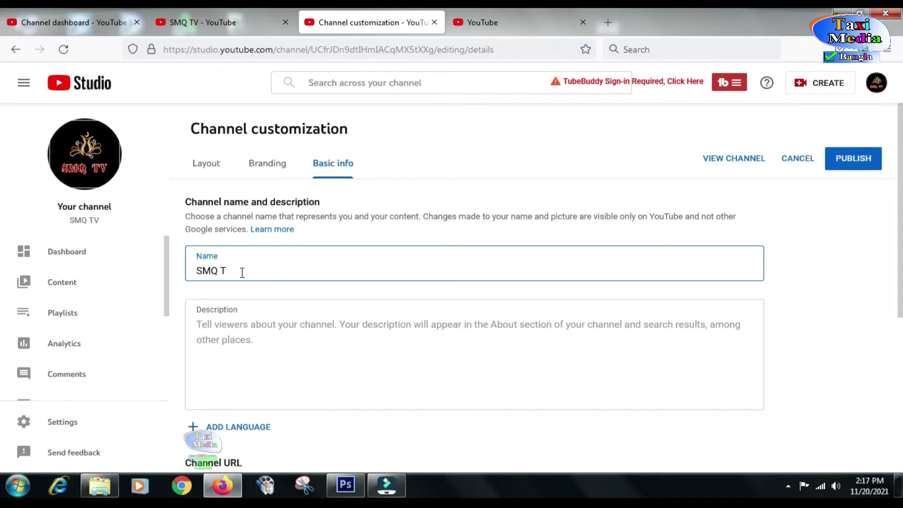
{"action": "type", "text": "4K"}
{"action": "key", "text": "BackSpace"}
{"action": "key", "text": "BackSpace"}
{"action": "type", "text": "jj"}
{"action": "key", "text": "BackSpace"}
{"action": "key", "text": "BackSpace"}
{"action": "key", "text": "BackSpace"}
{"action": "key", "text": "BackSpace"}
{"action": "key", "text": "BackSpace"}
{"action": "key", "text": "BackSpace"}
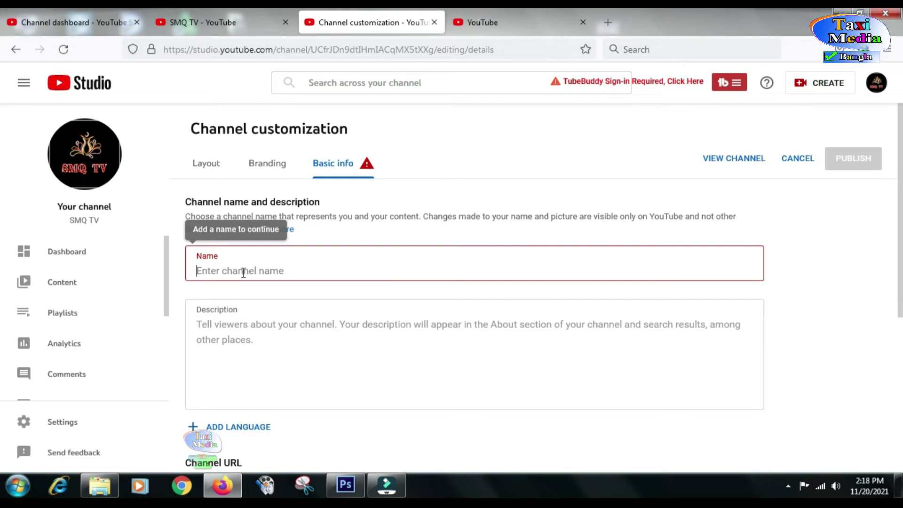
{"action": "type", "text": "পাবনা থেকে বলছি"}
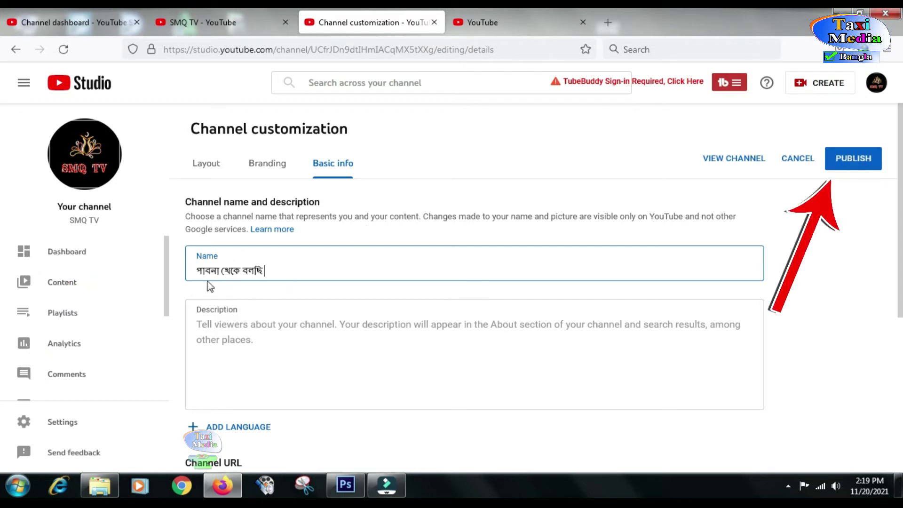
{"action": "left_click", "coordinate": [854, 160]}
- Close the old SMQ TV page and view the public channel page to check the published name
{"action": "middle_click", "coordinate": [233, 14]}
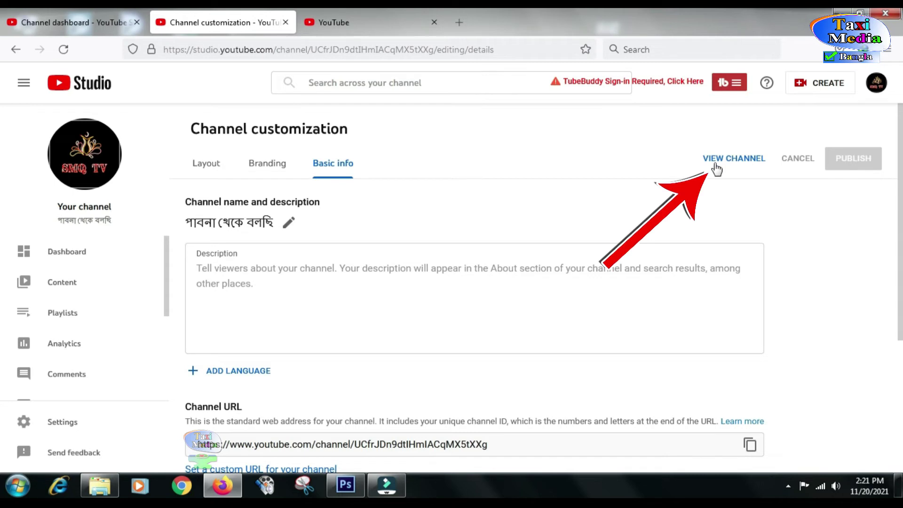
{"action": "left_click", "coordinate": [737, 160]}
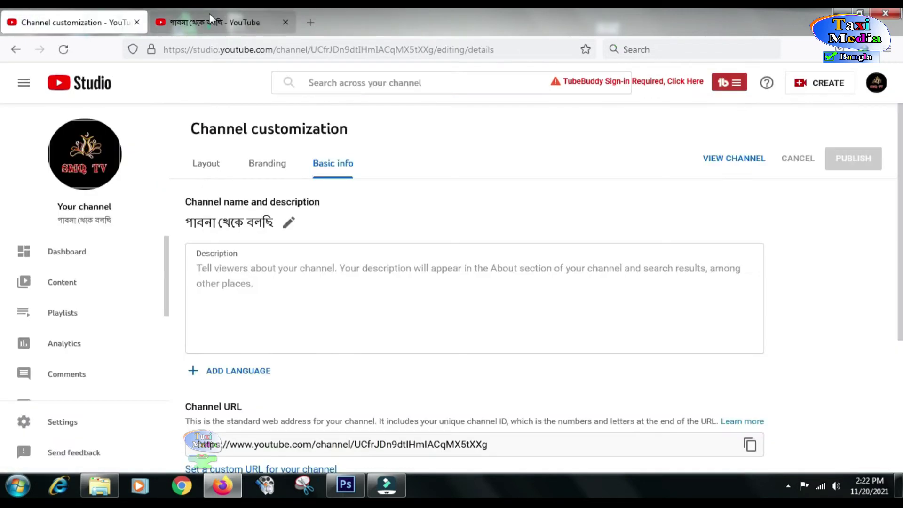
{"action": "left_click", "coordinate": [210, 15]}
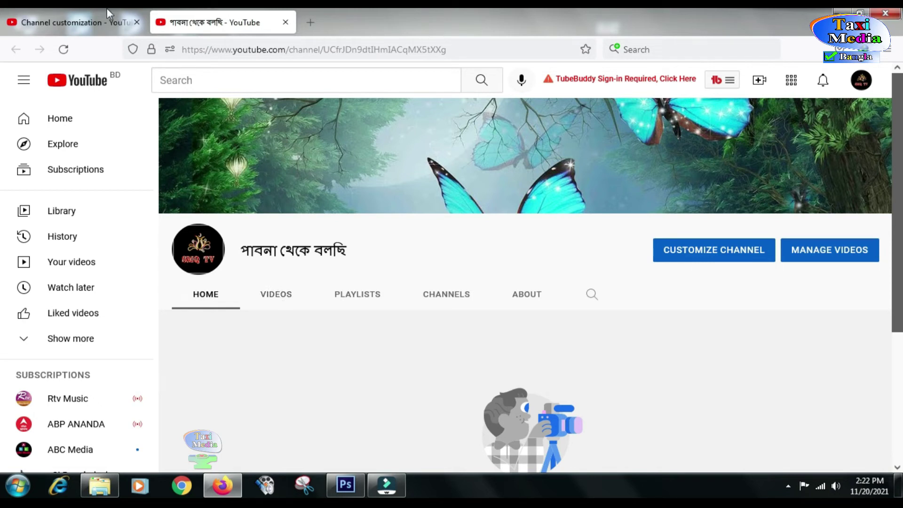
- Go to YouTube Studio from the account options and open the channel's basic info settings
{"action": "left_click", "coordinate": [860, 82]}
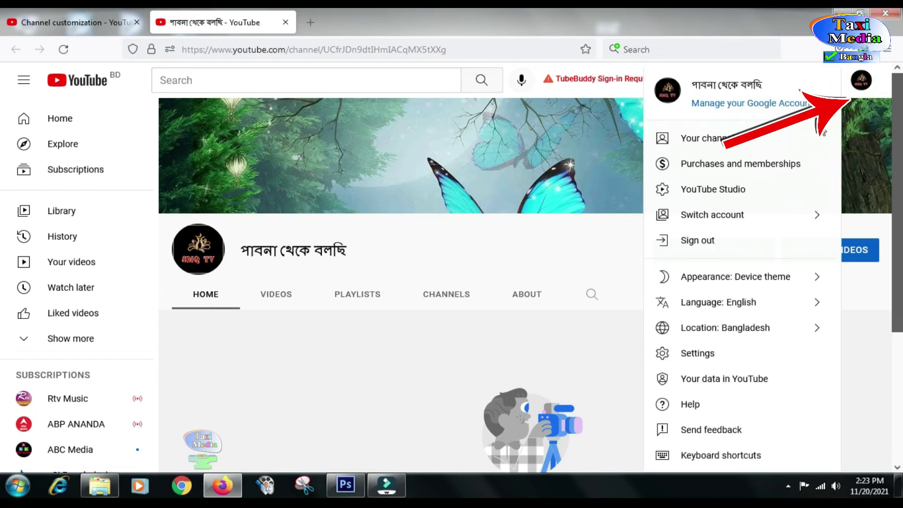
{"action": "left_click", "coordinate": [708, 190]}
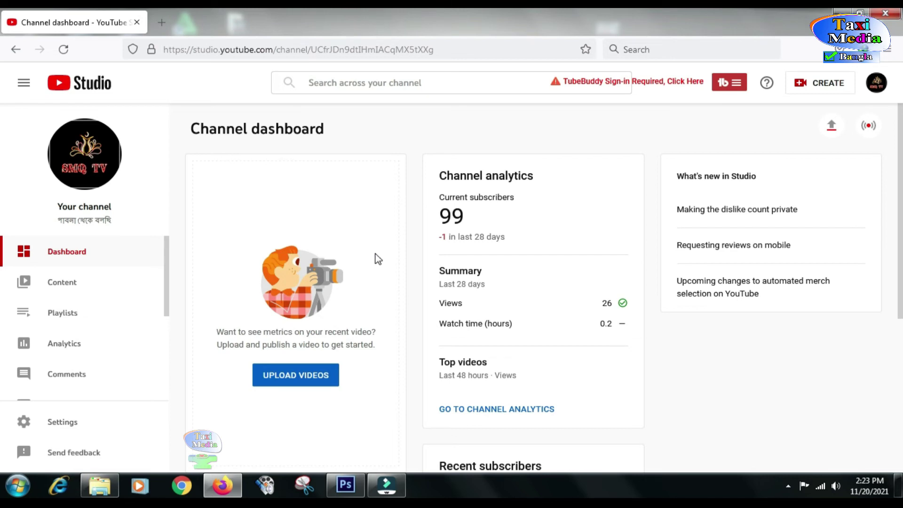
{"action": "scroll", "coordinate": [97, 327], "scroll_direction": "down", "scroll_amount": 3}
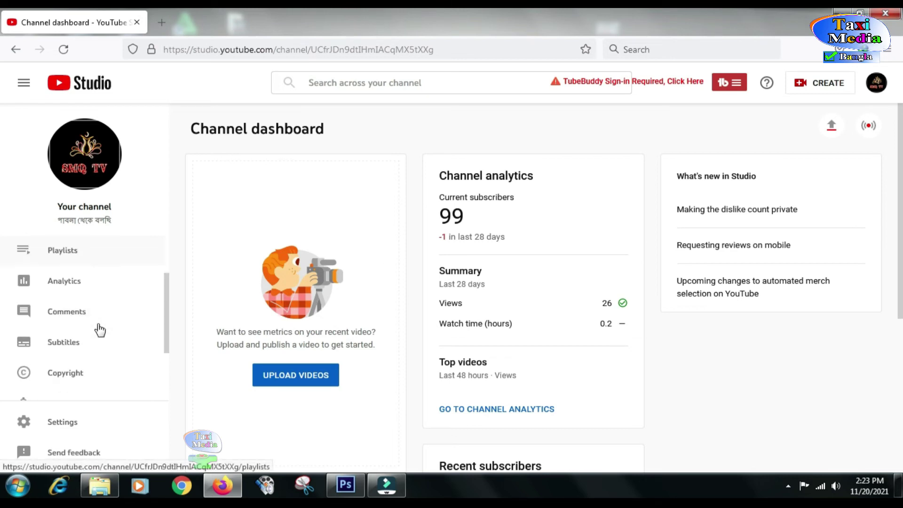
{"action": "left_click", "coordinate": [53, 427]}
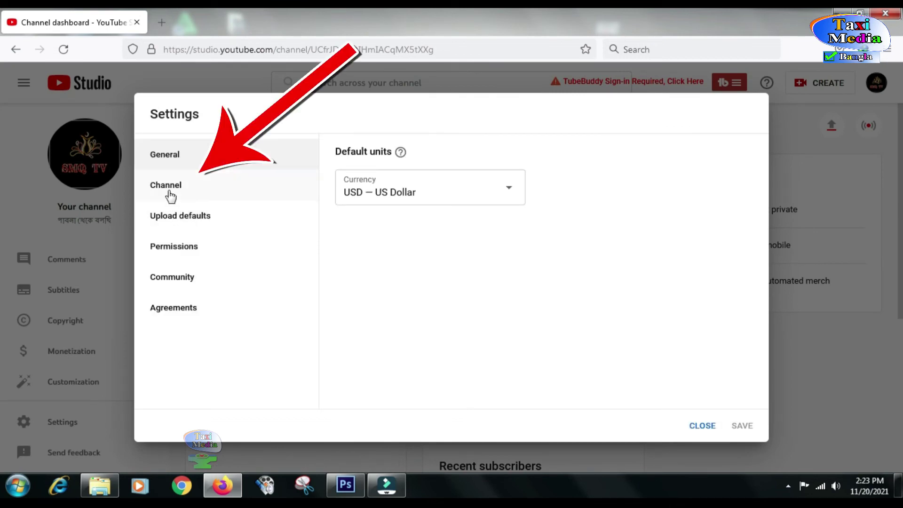
{"action": "left_click", "coordinate": [171, 191]}
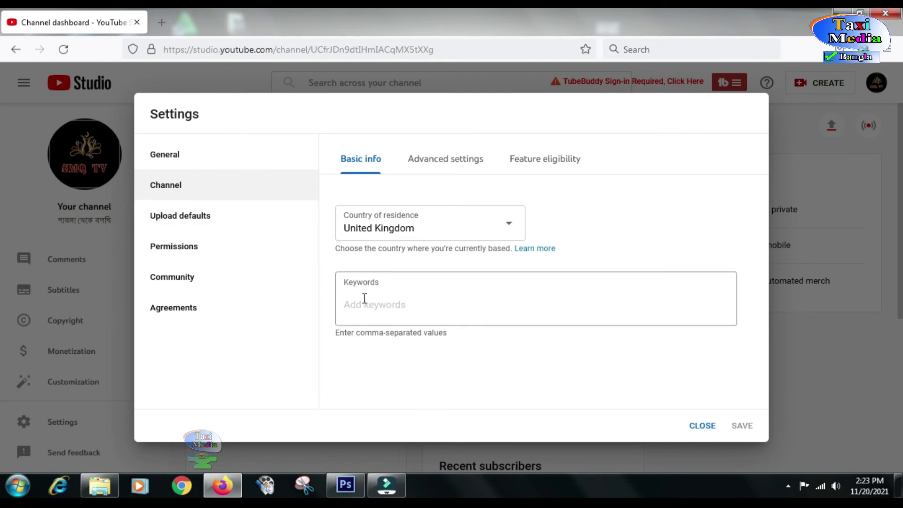
- Add the channel keywords "পাবনা", "পাবনা থেকে বলছি" and "pabna theke bolchi", and save the settings
{"action": "left_click", "coordinate": [362, 304]}
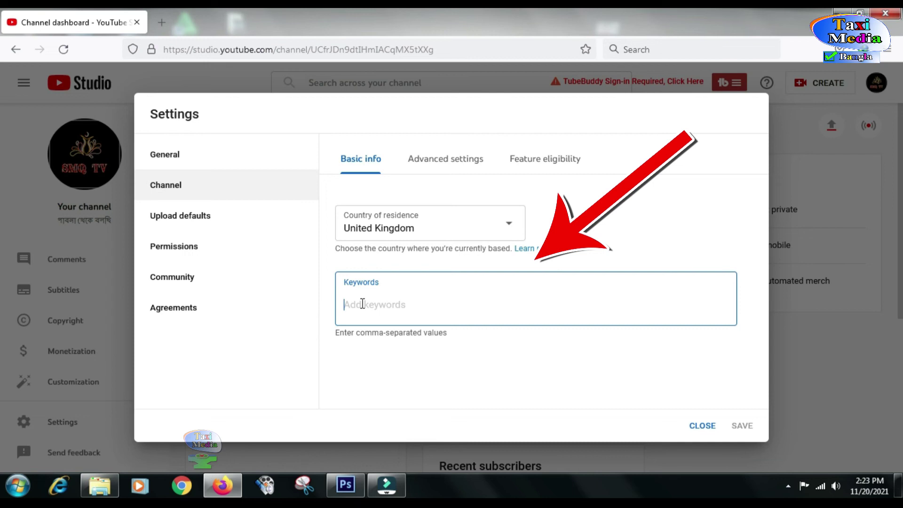
{"action": "type", "text": "পাবনা থ"}
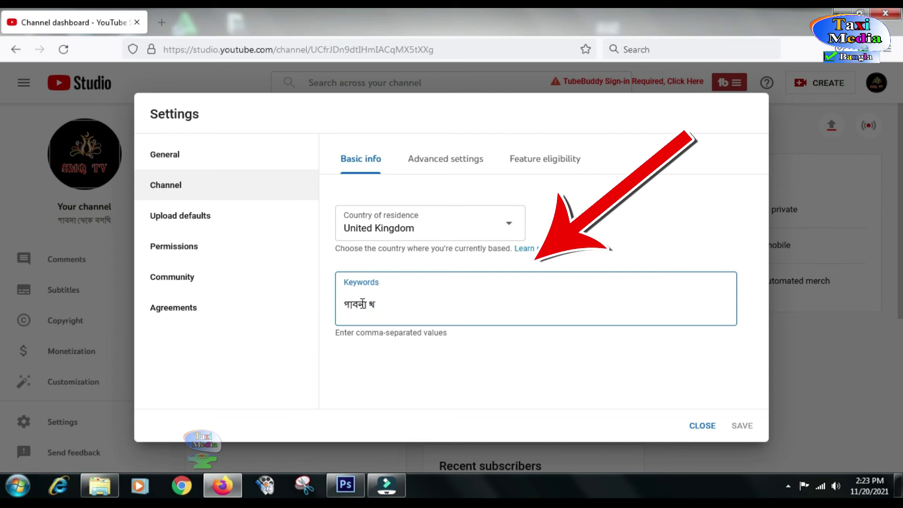
{"action": "key", "text": "BackSpace"}
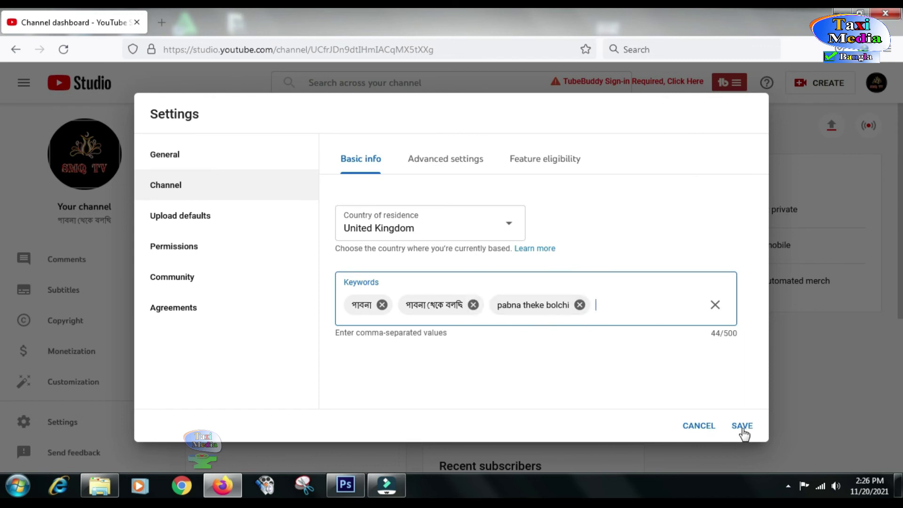
{"action": "left_click", "coordinate": [743, 427]}
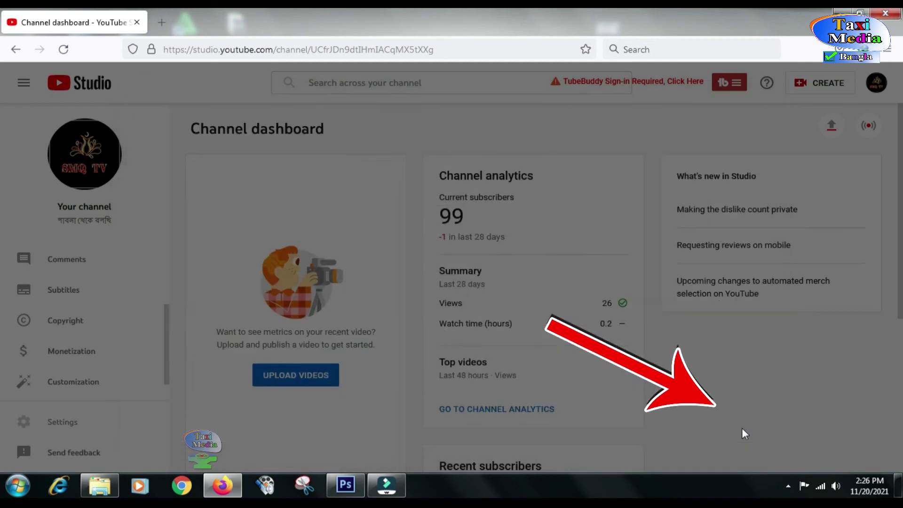